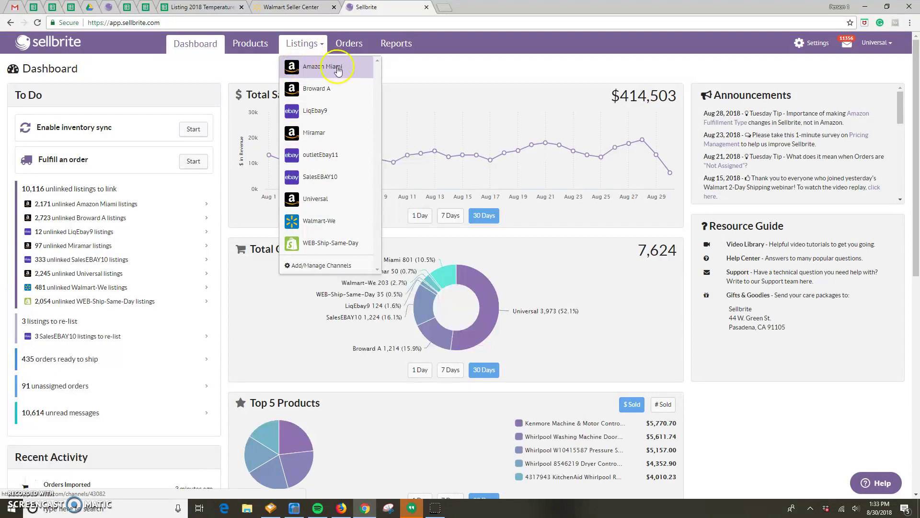
Open the Amazon Miami listings and search them for part number PS11726200
click(316, 71)
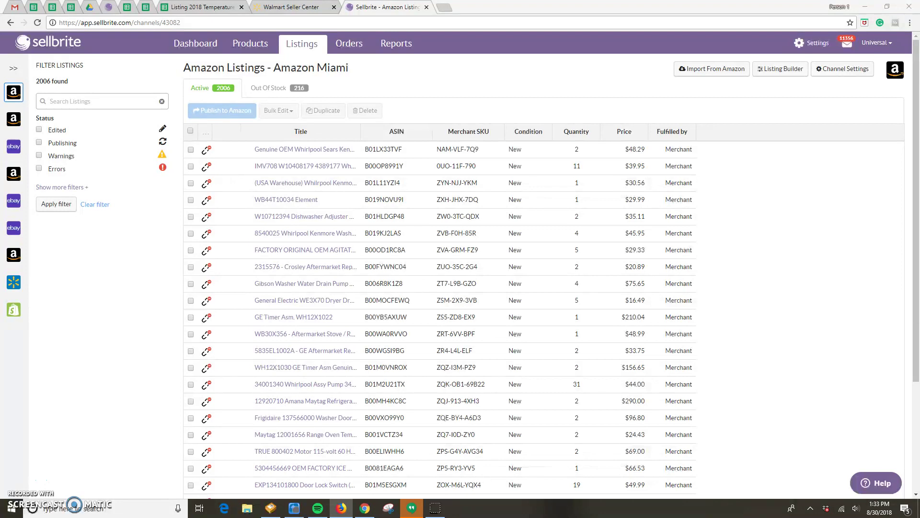
right_click(73, 99)
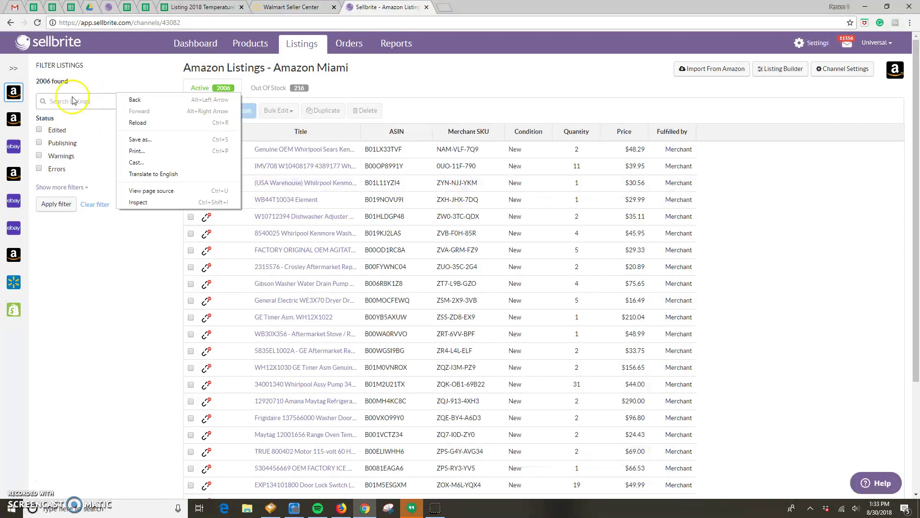
click(96, 172)
key(Return)
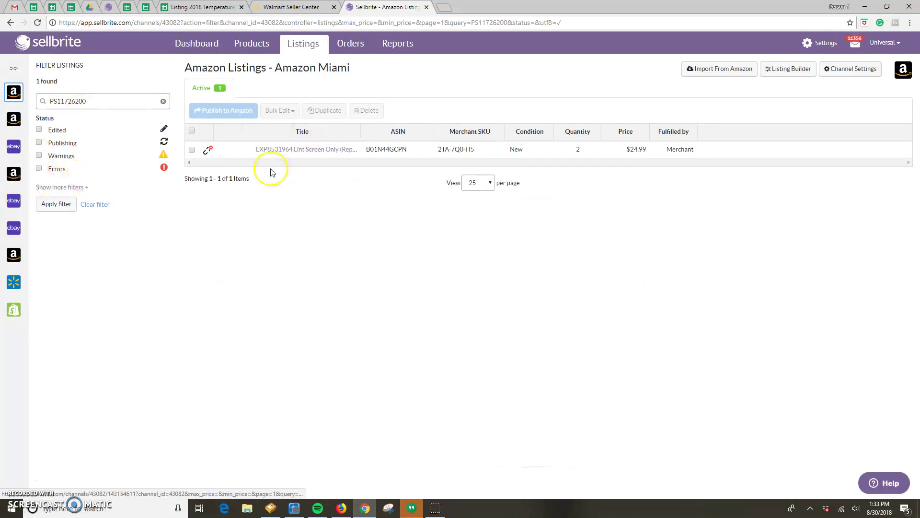
Set the EXP8531964 Lint Screen listing's offer price to 43.95, then save and publish it
click(300, 150)
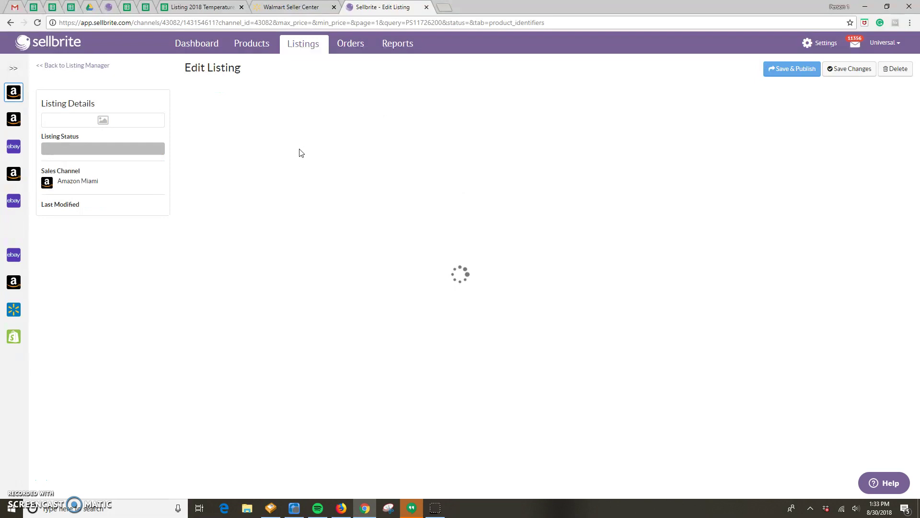
click(267, 148)
click(350, 177)
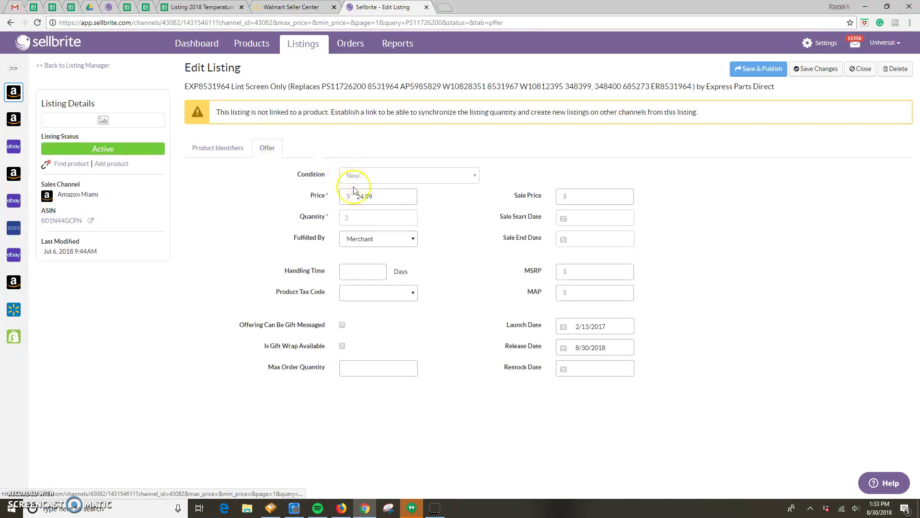
click(326, 198)
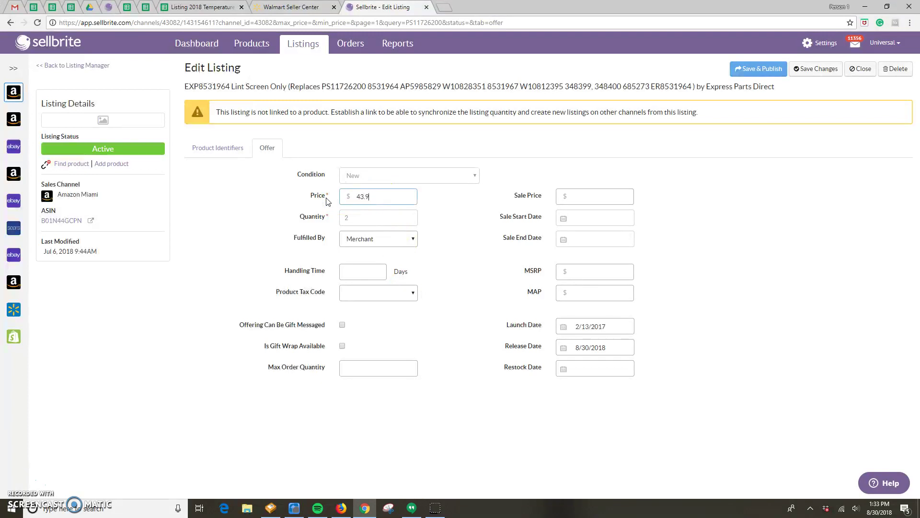
click(757, 69)
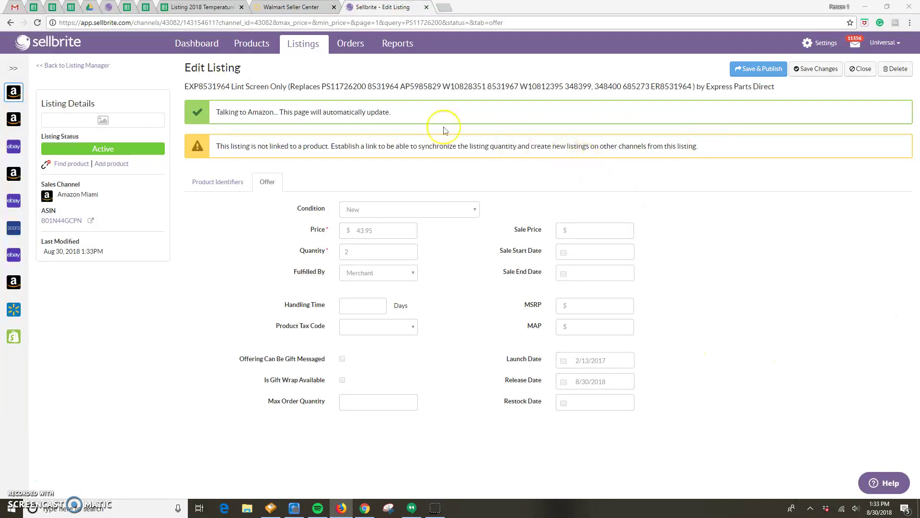
Return to the full Amazon Miami listings and search them for part number W10828351
mouse_move(303, 44)
click(328, 70)
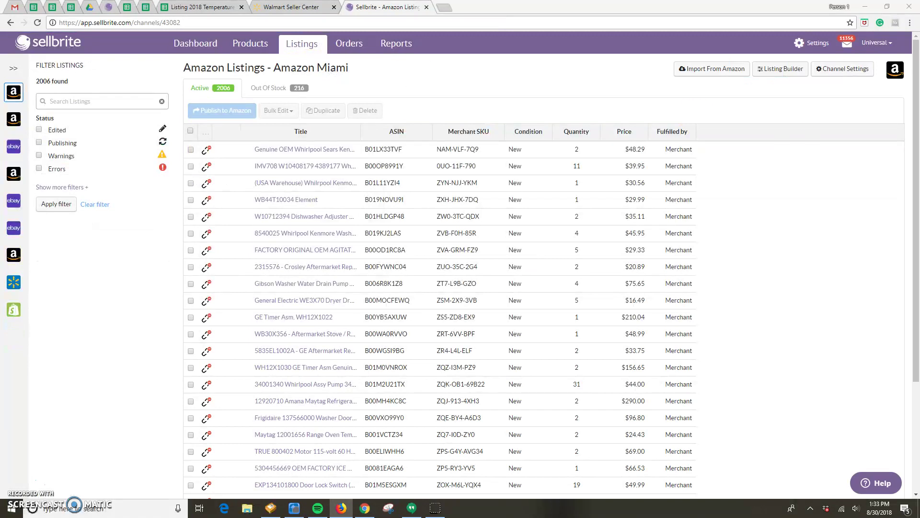
right_click(88, 99)
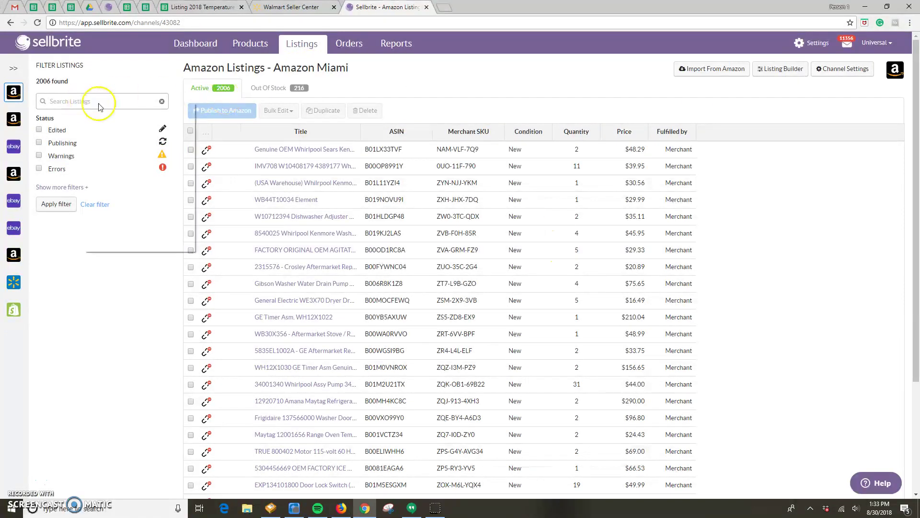
click(102, 176)
key(Return)
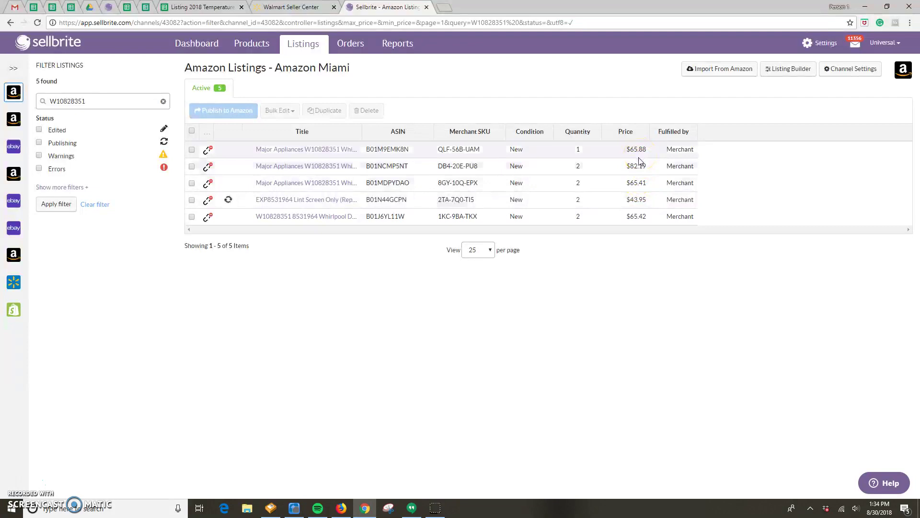
right_click(316, 150)
click(335, 154)
right_click(324, 166)
click(343, 174)
right_click(336, 182)
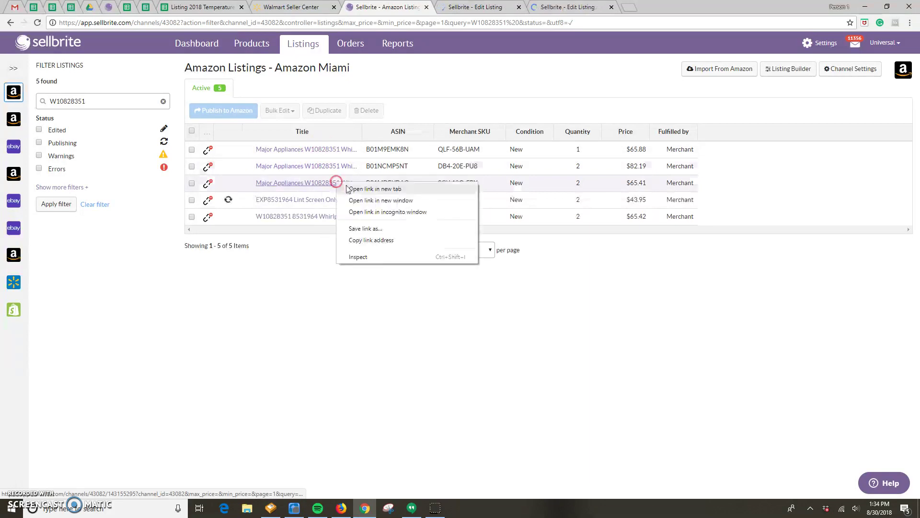
click(347, 189)
right_click(329, 216)
click(346, 222)
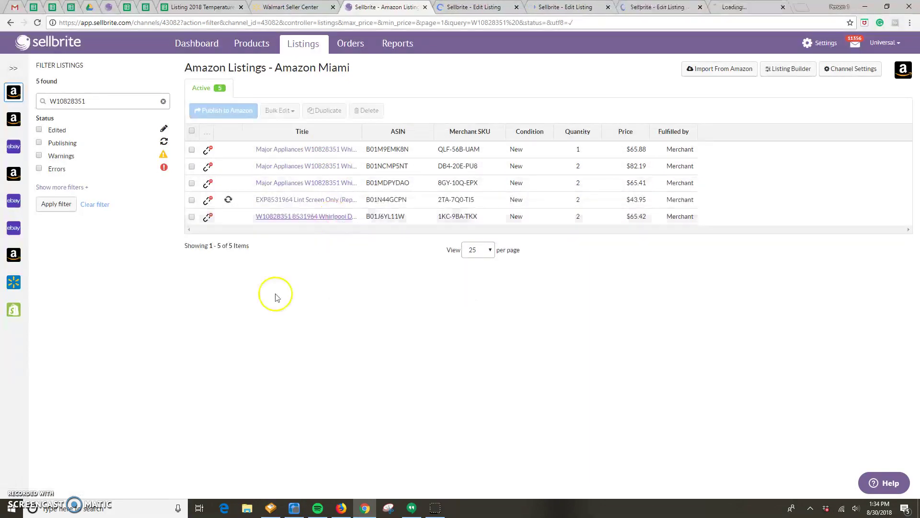
Set the offer price of listing B01M9EMK8N to 43.95, publish it and close its page
key(ctrl+Tab)
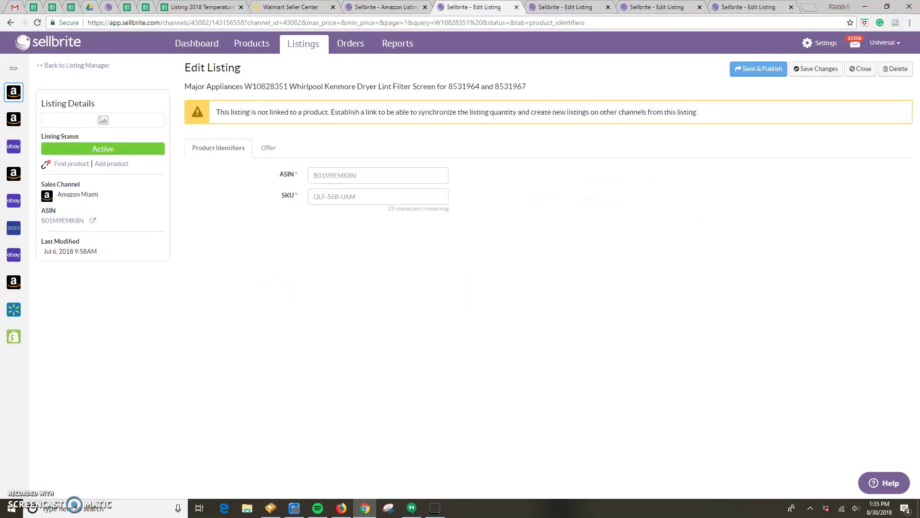
click(261, 149)
drag(376, 197, 335, 206)
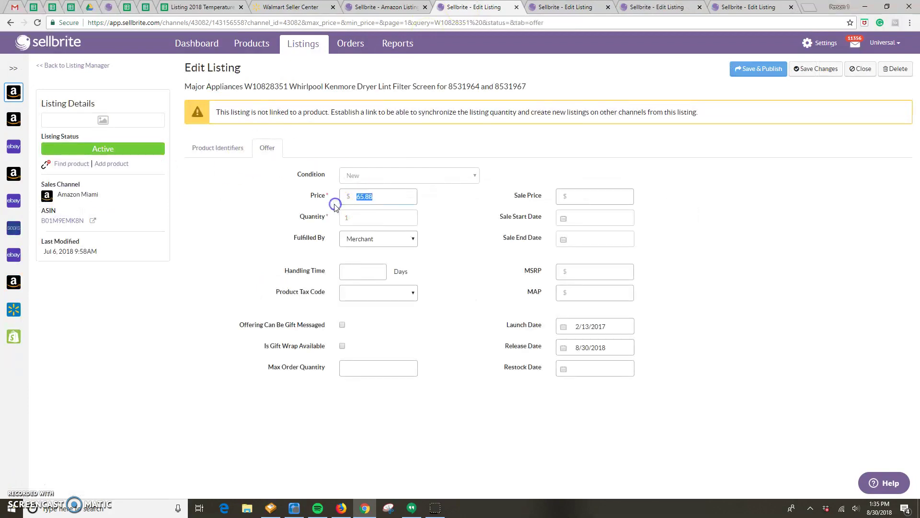
text(43.95)
click(744, 69)
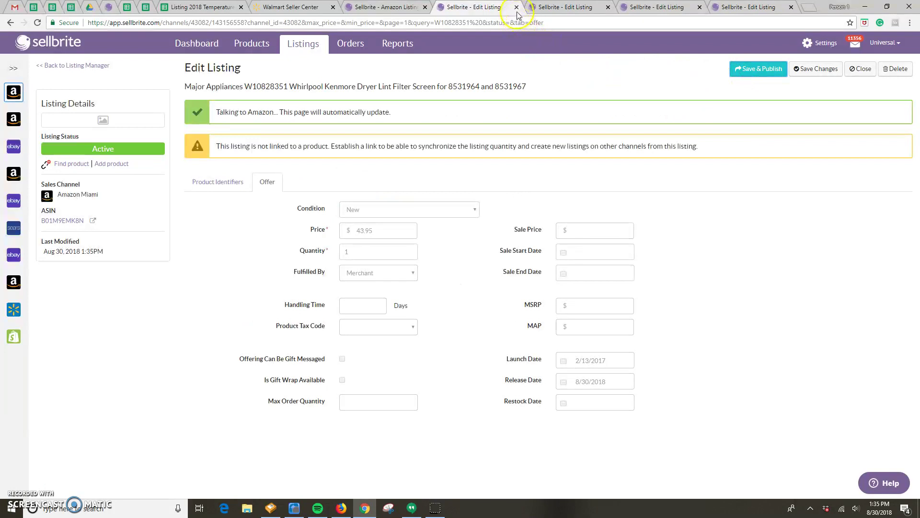
click(516, 7)
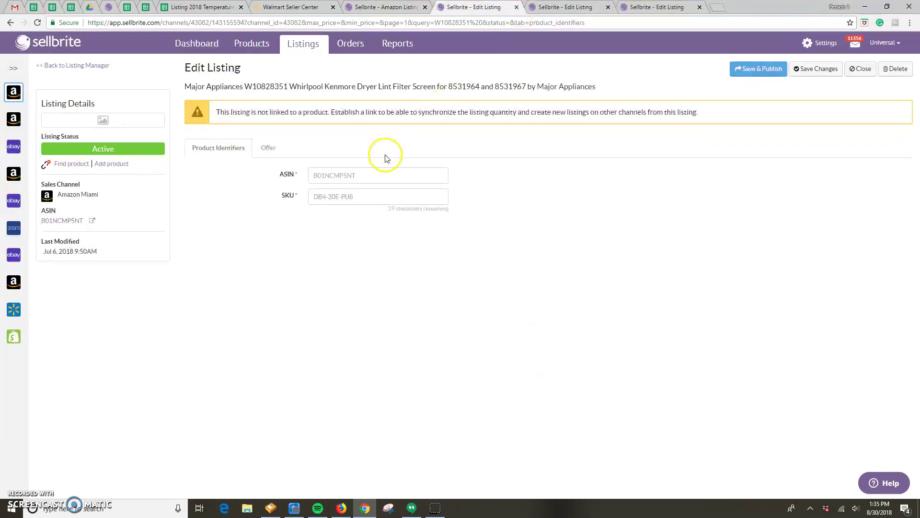
Set the offer price of listing B01NCMP5NT to 43.95, publish it and close its page
click(265, 147)
drag(376, 197, 312, 192)
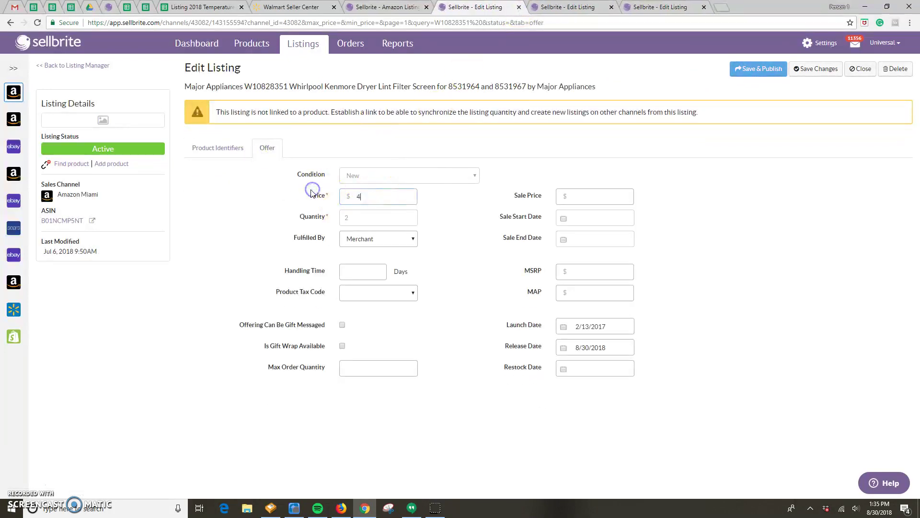
click(759, 68)
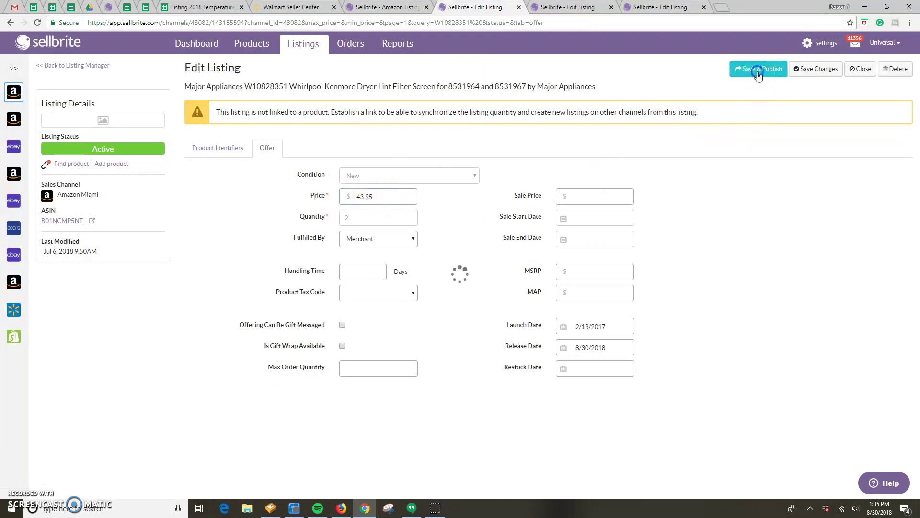
click(519, 7)
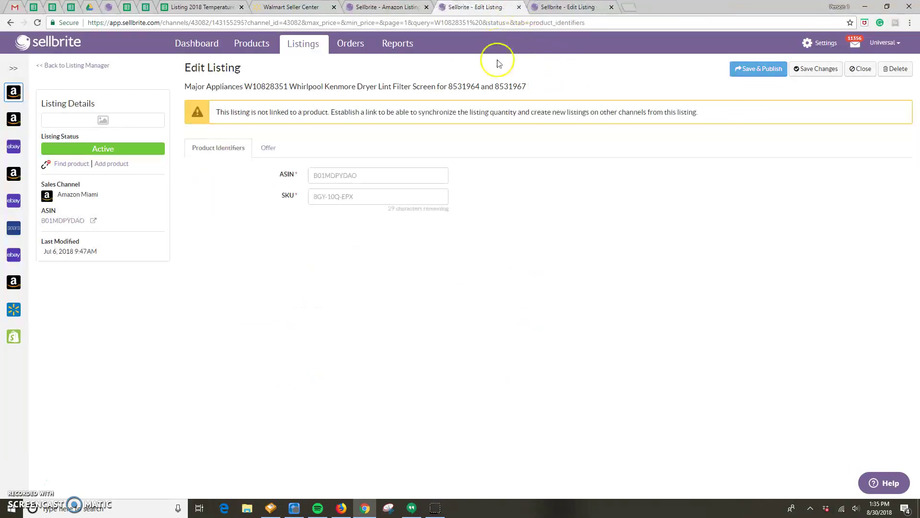
Set the offer price of listing B01MDPYDAO to 43.95, publish it and close its page
click(267, 148)
drag(380, 200, 276, 196)
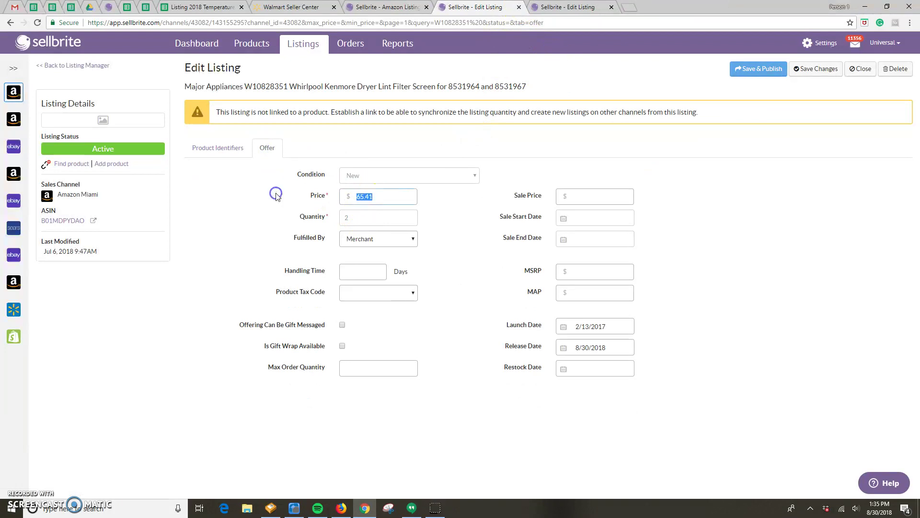
text(43.95)
click(744, 68)
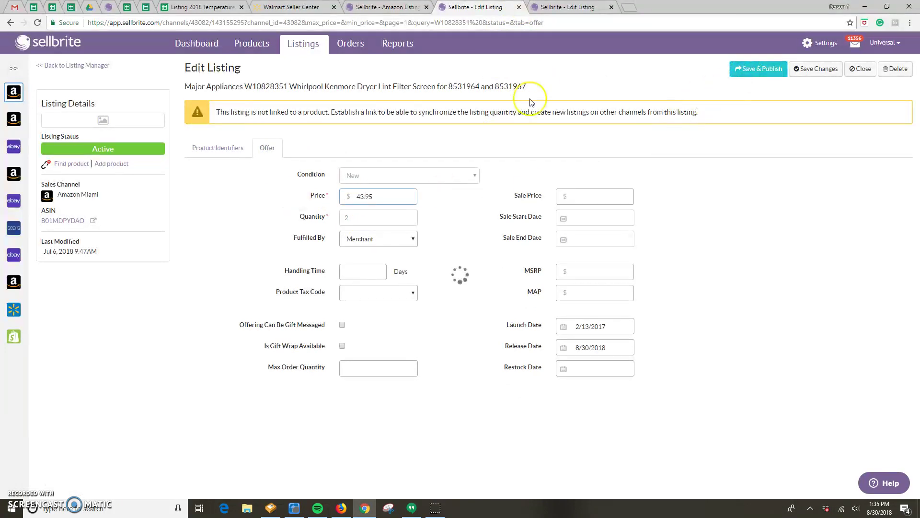
click(520, 8)
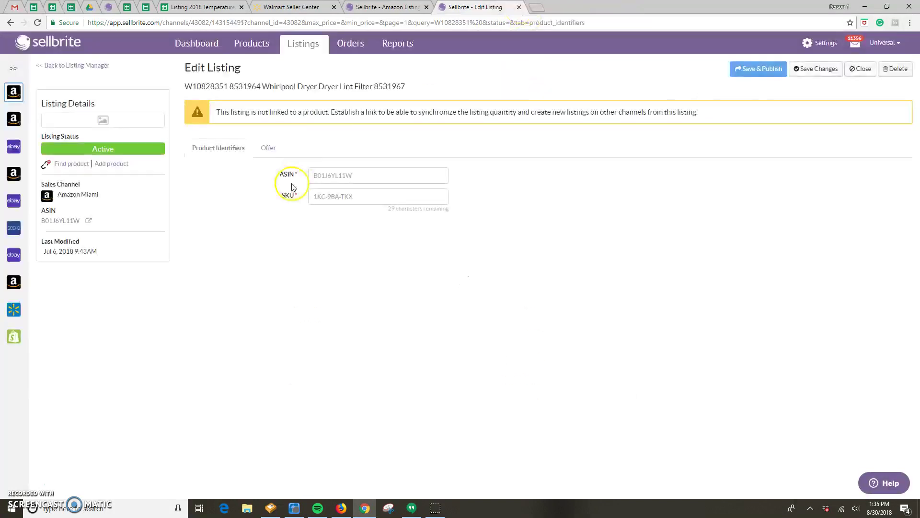
Publish listing B01J6YL11W with an offer price of 43.95, close its page and refresh the W10828351 search results
click(269, 148)
click(394, 199)
drag(393, 199, 262, 200)
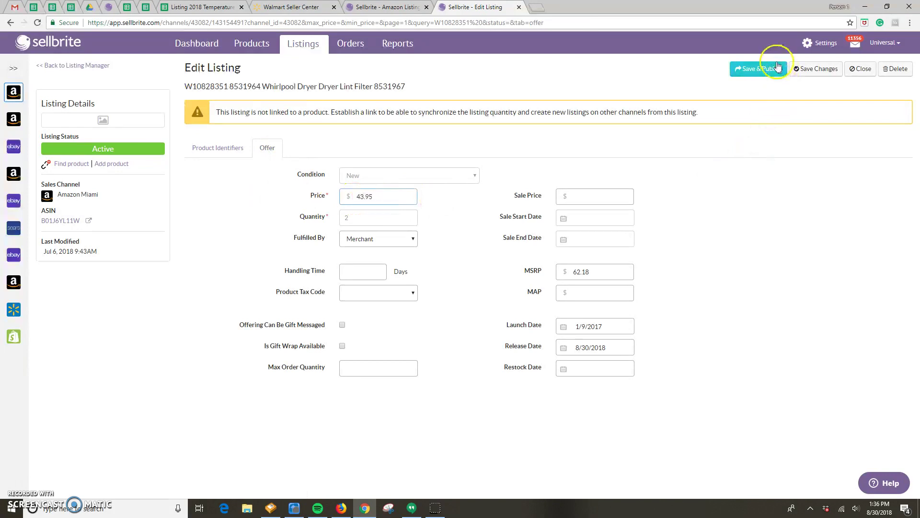
click(518, 8)
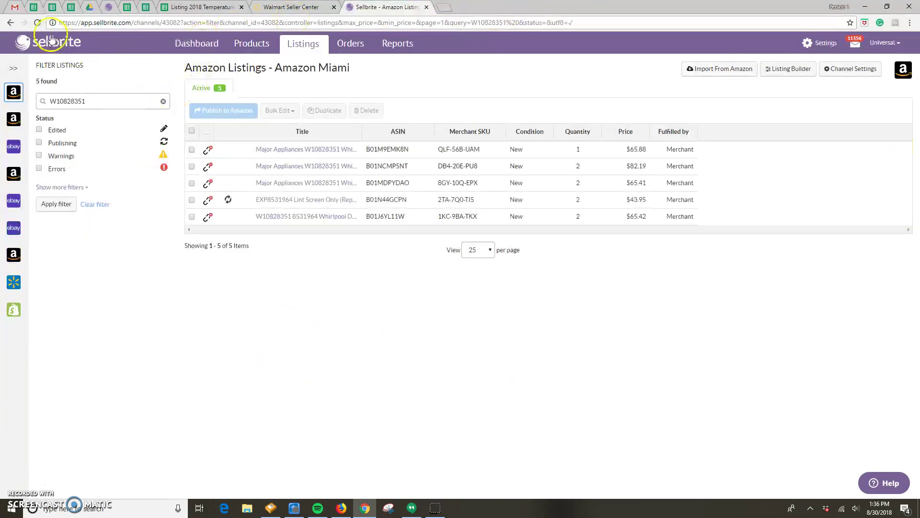
click(38, 22)
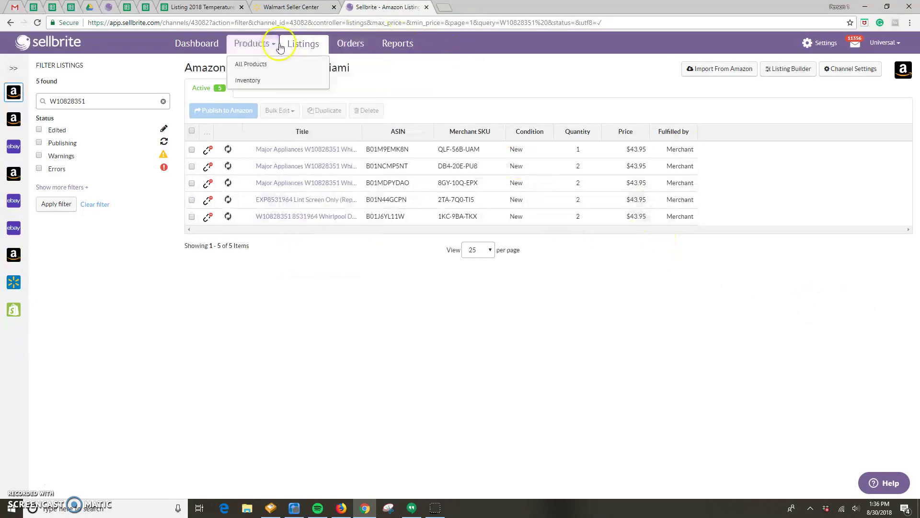
Search the Amazon Miami listings for part number AP5985829 and check the price, declining the incoming call
mouse_move(303, 45)
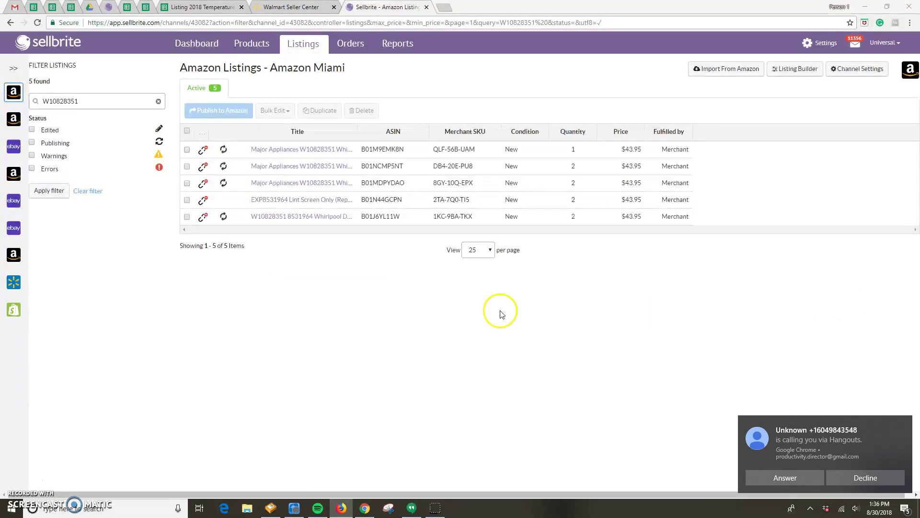
click(115, 103)
text(AP5985829)
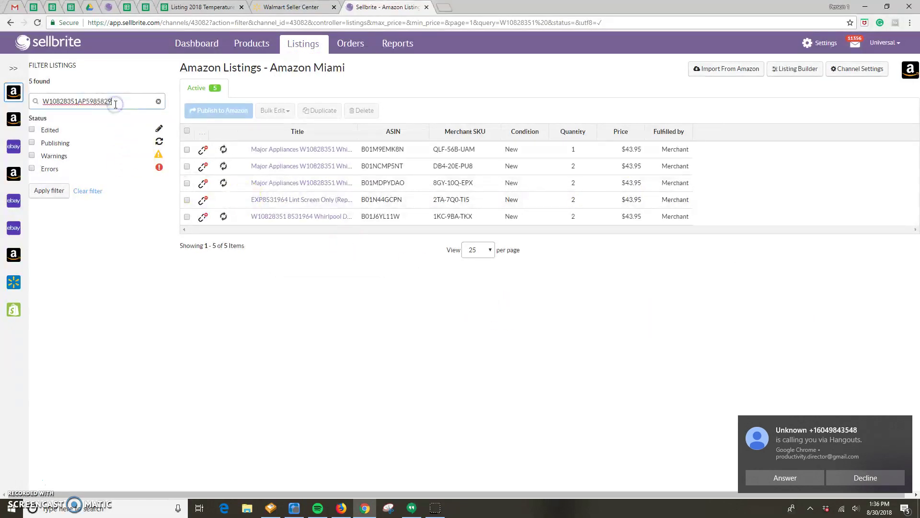
key(Return)
click(858, 476)
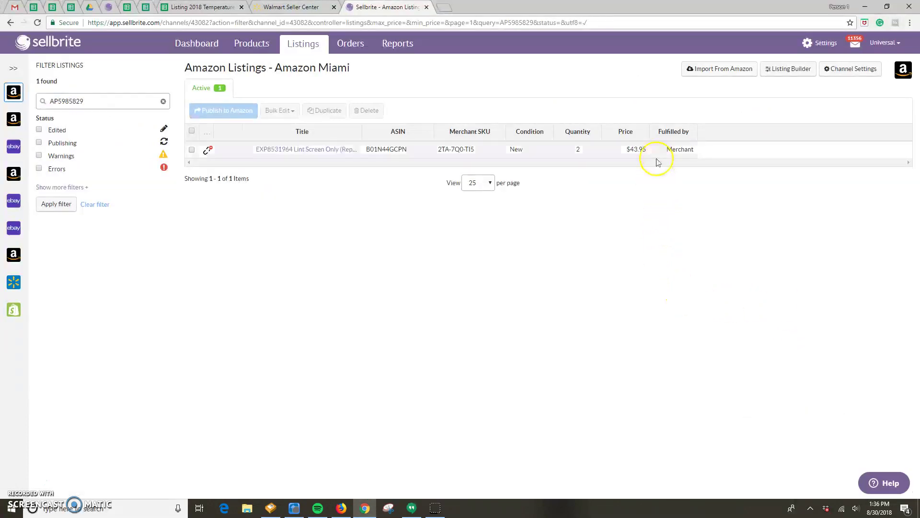
drag(643, 148, 625, 152)
click(814, 201)
Search the Amazon Miami listings for part number 8531964 and compare the prices of the matching listings
click(341, 508)
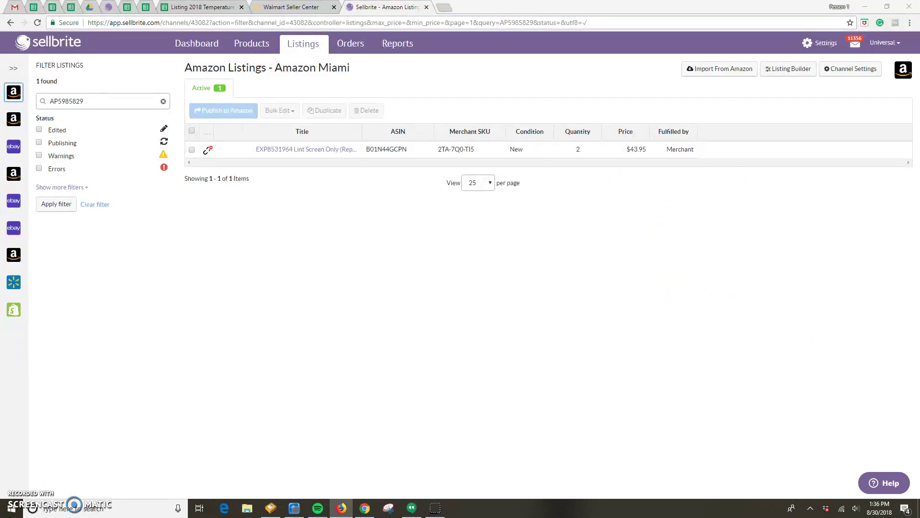
double_click(103, 99)
text(8531964)
key(Return)
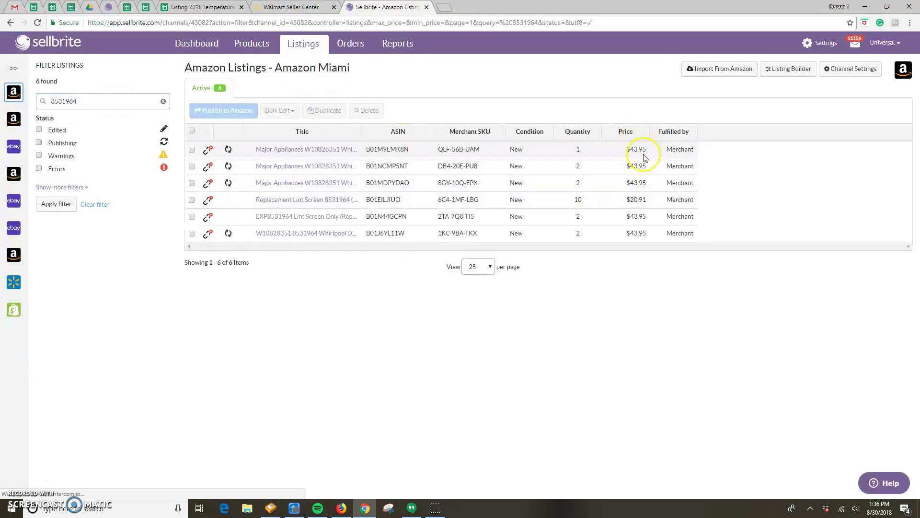
mouse_move(644, 199)
mouse_down()
mouse_move(490, 202)
mouse_move(628, 200)
mouse_up()
Open the Replacement Lint Screen 8531964 listing in a new tab, set its offer price to 43.95 and publish it
right_click(306, 200)
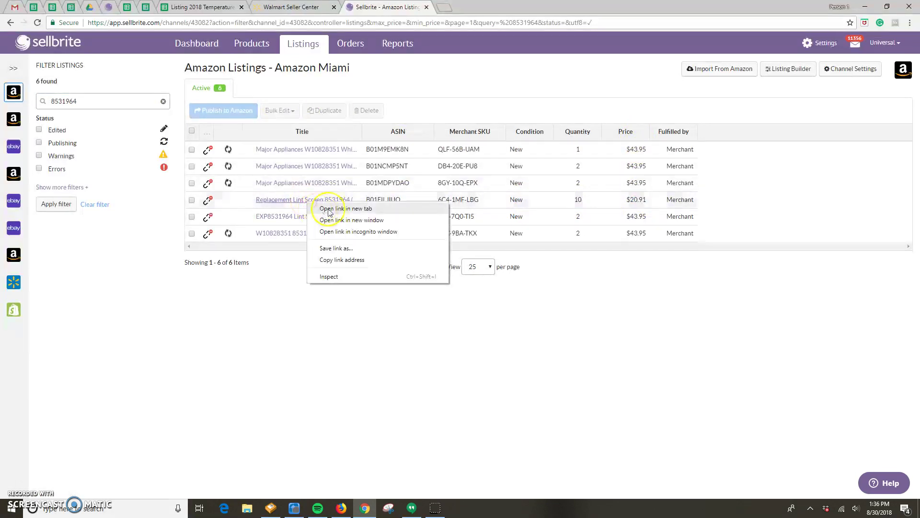
click(345, 208)
key(ctrl+Tab)
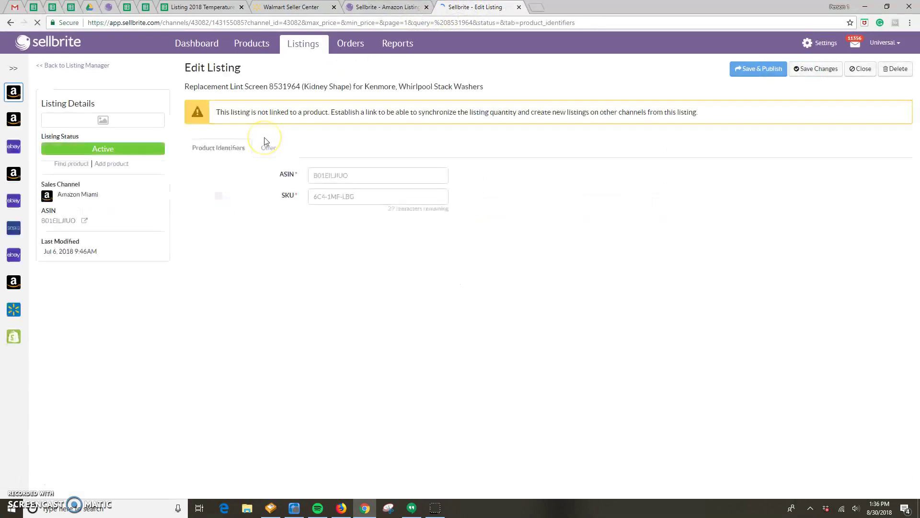
click(264, 148)
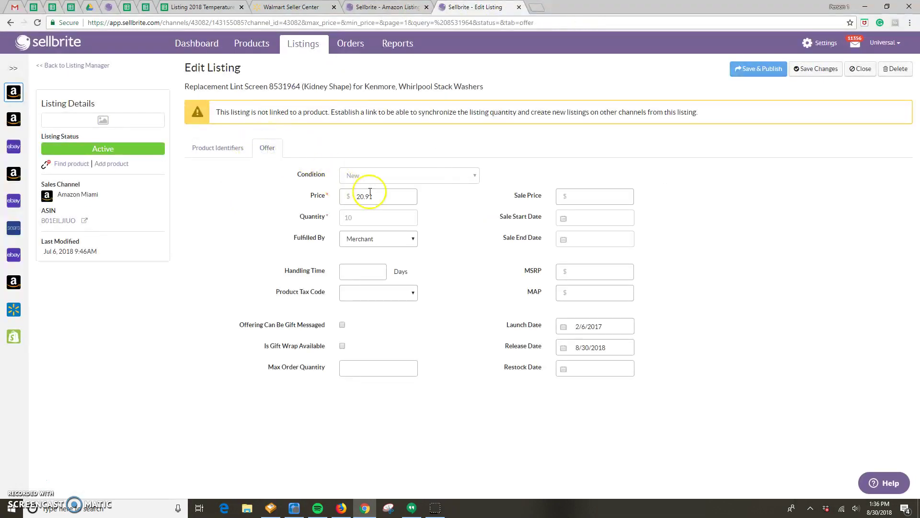
text(43.95)
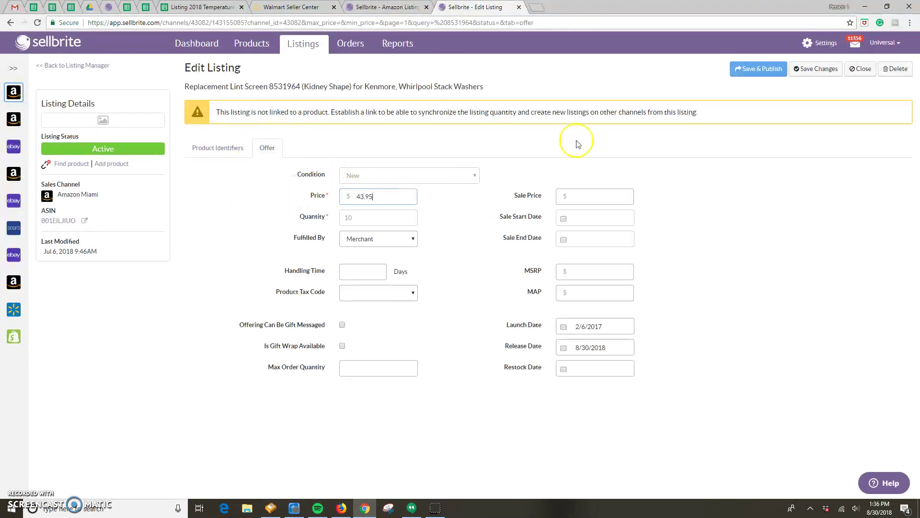
click(759, 68)
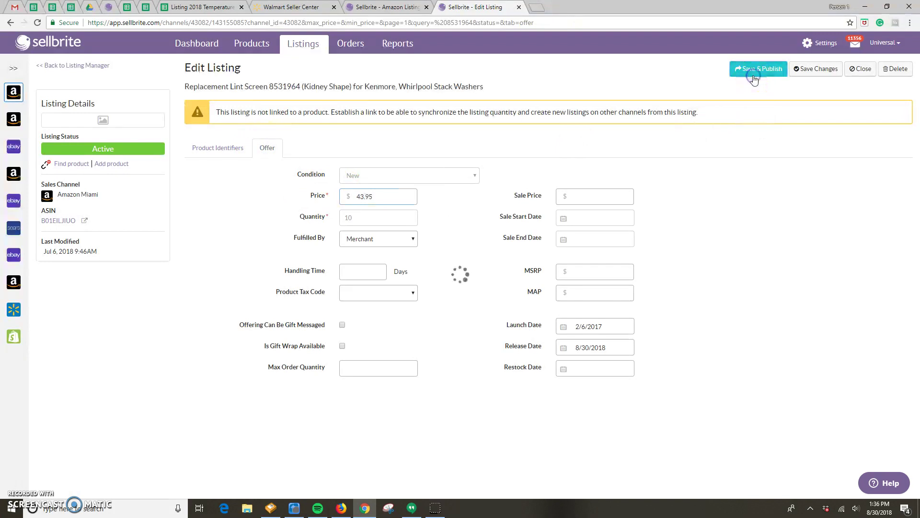
Close the published Replacement Lint Screen 8531964 listing page and refresh the 8531964 search results to check the prices
click(517, 7)
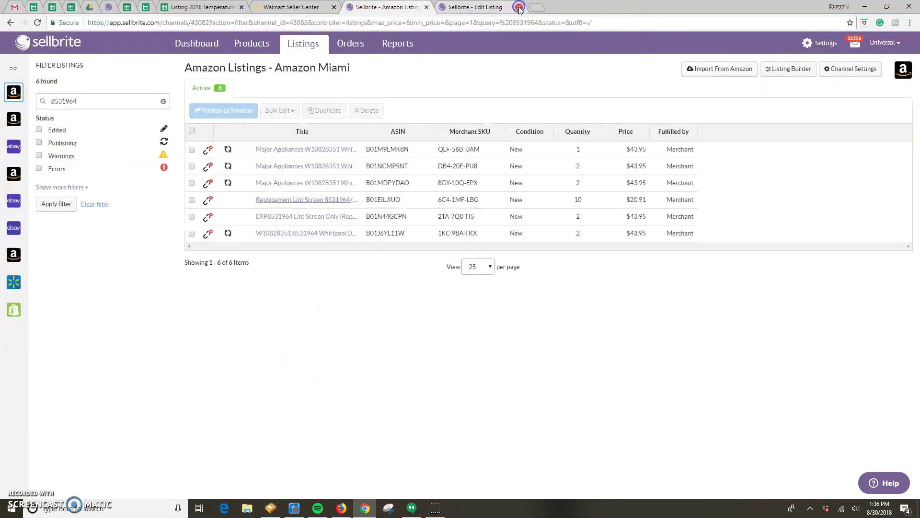
click(38, 23)
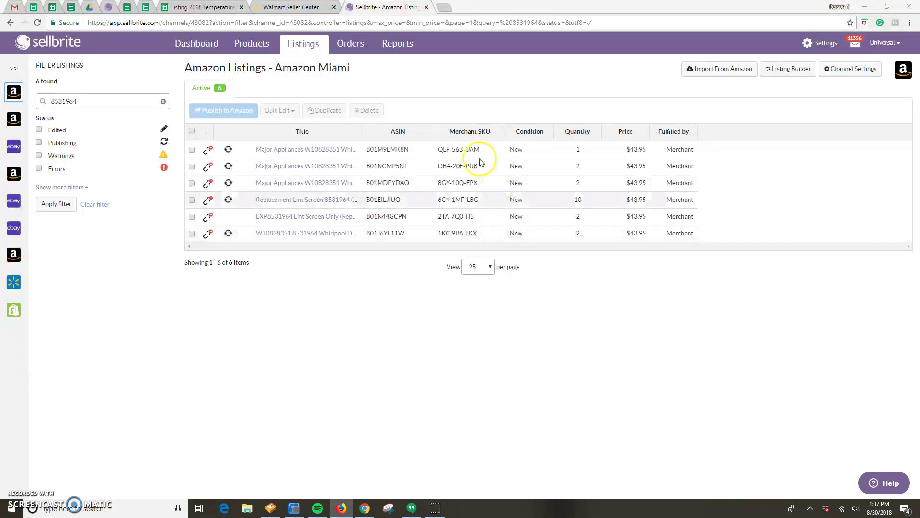
Switch to the Amazon listings of the Broward A channel and search them for part number W10828351
click(362, 44)
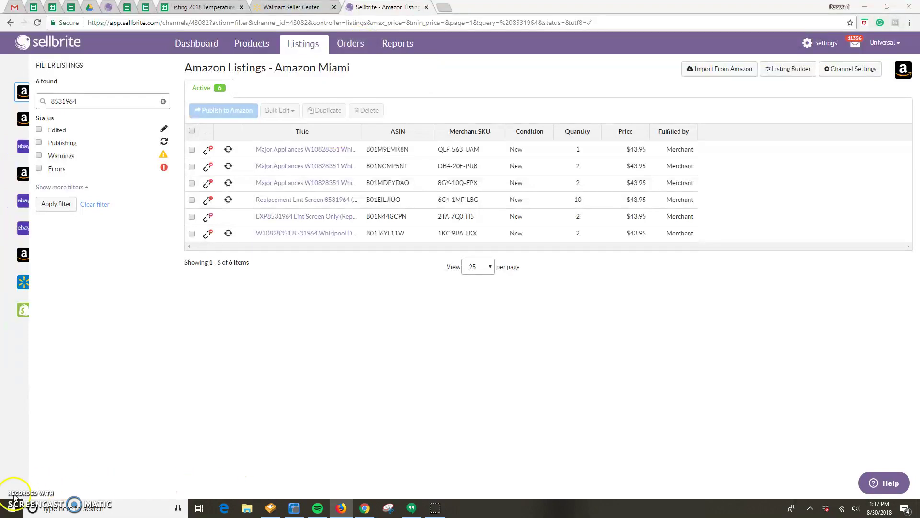
click(317, 98)
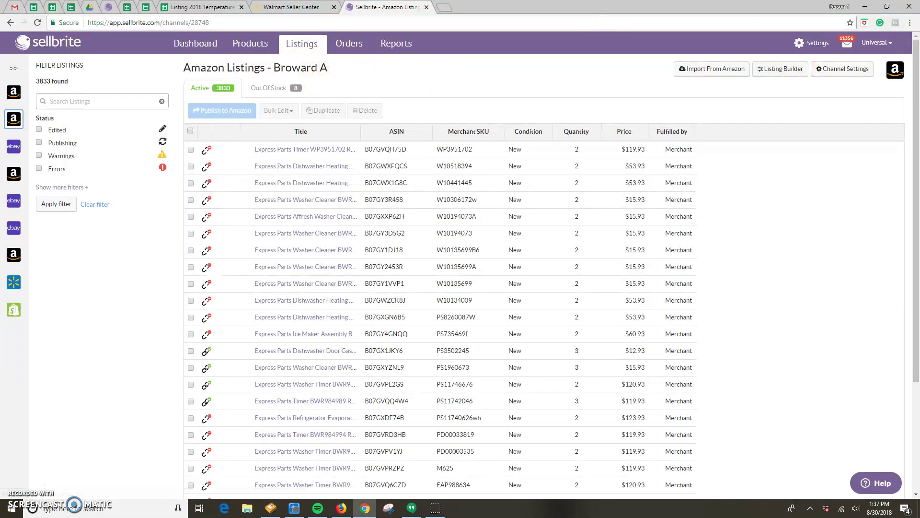
click(128, 104)
text(W10828351)
key(Return)
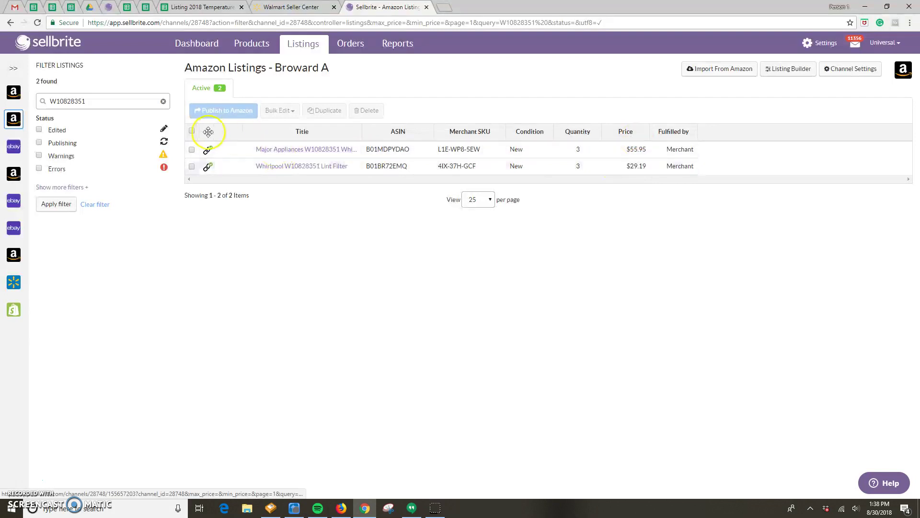
Open both matching W10828351 listings of the Broward A channel in separate new tabs
right_click(313, 149)
click(334, 156)
right_click(308, 166)
click(331, 173)
Set the offer price of listing B01MDPYDAO to 43.95, publish it and close its page
click(483, 8)
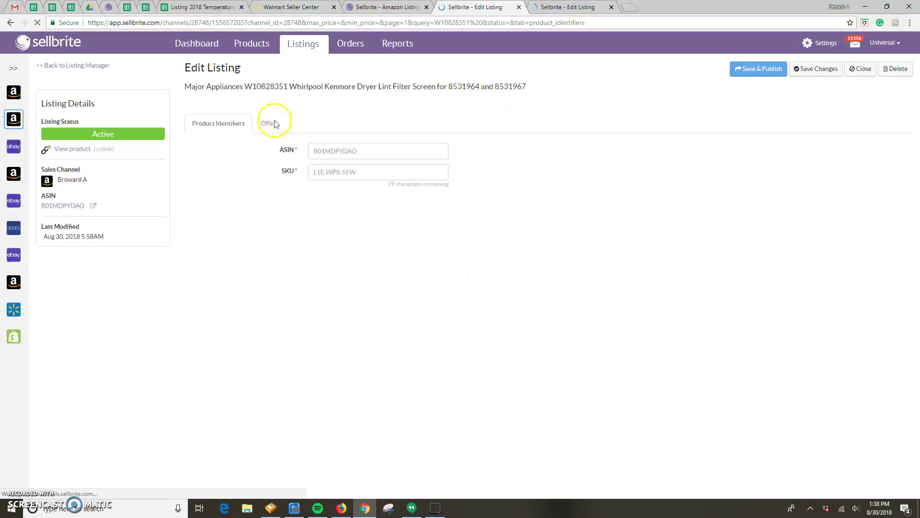
click(263, 123)
double_click(355, 174)
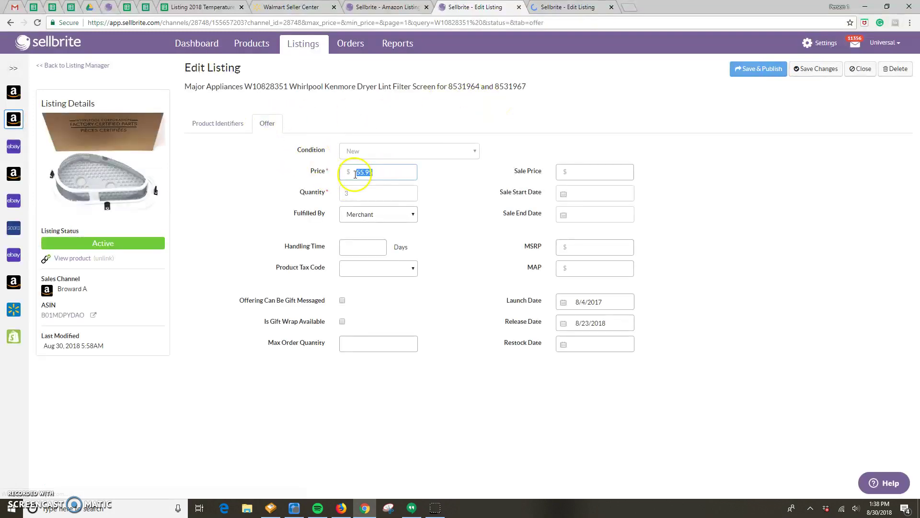
text(43.95)
click(755, 65)
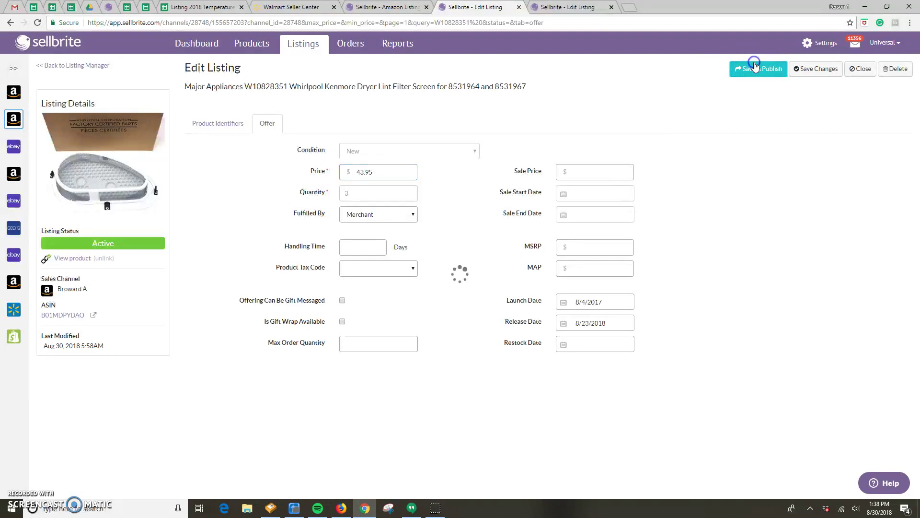
click(519, 7)
Publish the Whirlpool W10828351 Lint Filter listing with an offer price of 43.95, close its page and refresh the Broward A search results
click(269, 123)
click(316, 174)
text(43.95)
click(747, 69)
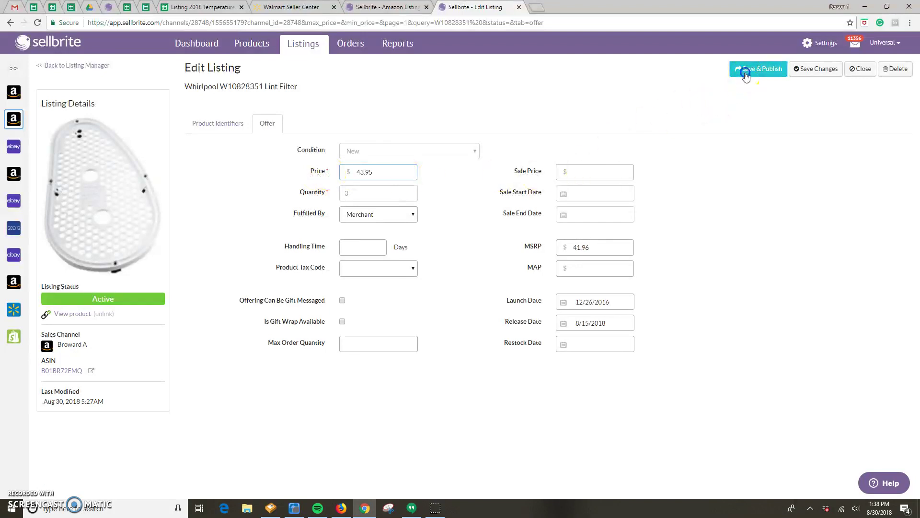
click(519, 7)
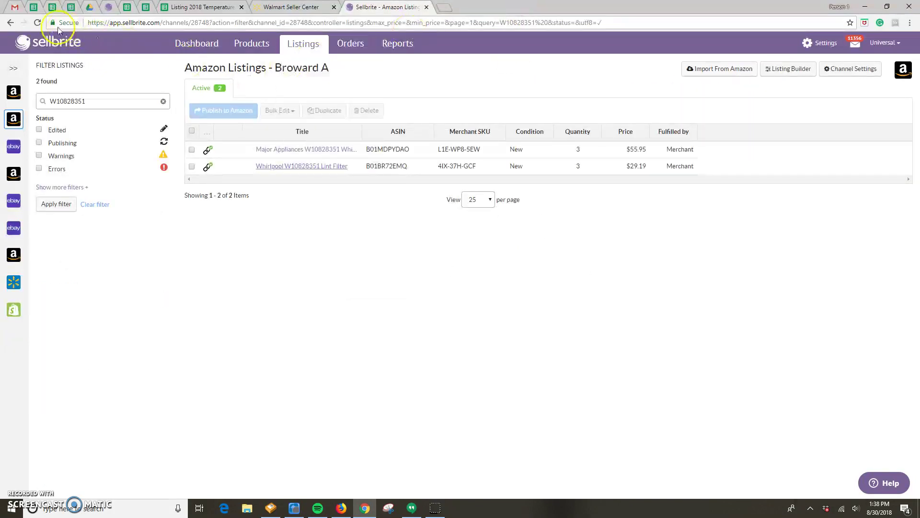
click(38, 24)
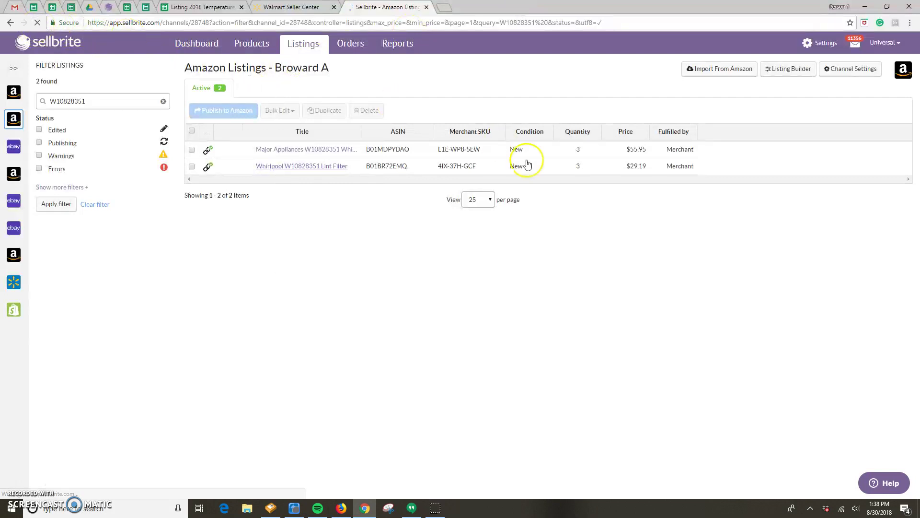